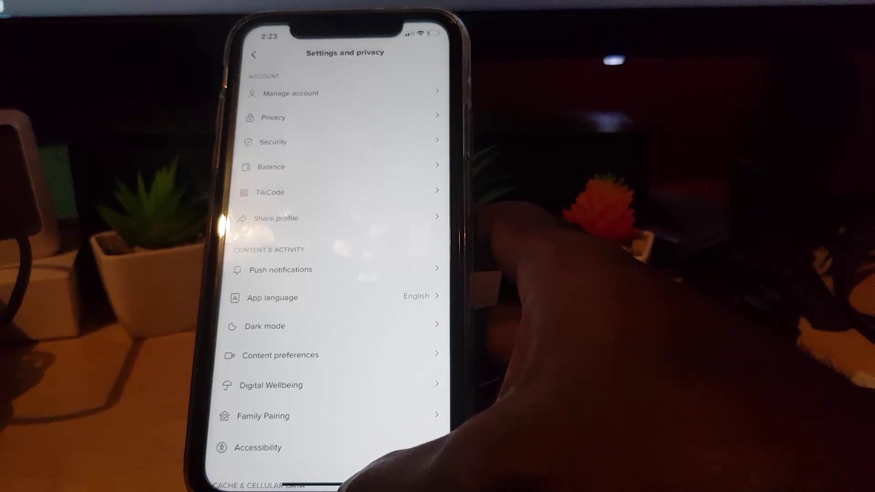
# Step: Swipe up from the bottom bar to leave TikTok for the iPhone home screen
pyautogui.moveTo(332, 479); pyautogui.dragTo(335, 307)
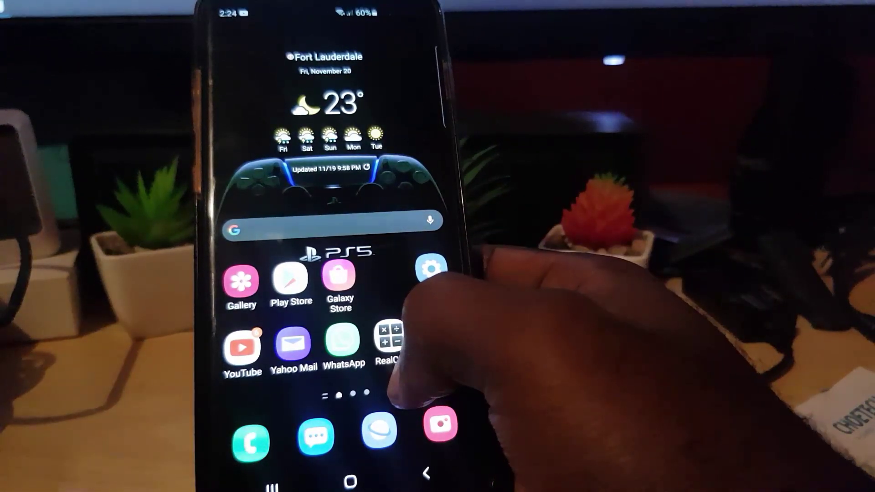
# Step: Clear and confirm deleting TikTok's stored data on Android, then return to the home screen
pyautogui.moveTo(382, 328); pyautogui.dragTo(417, 198)
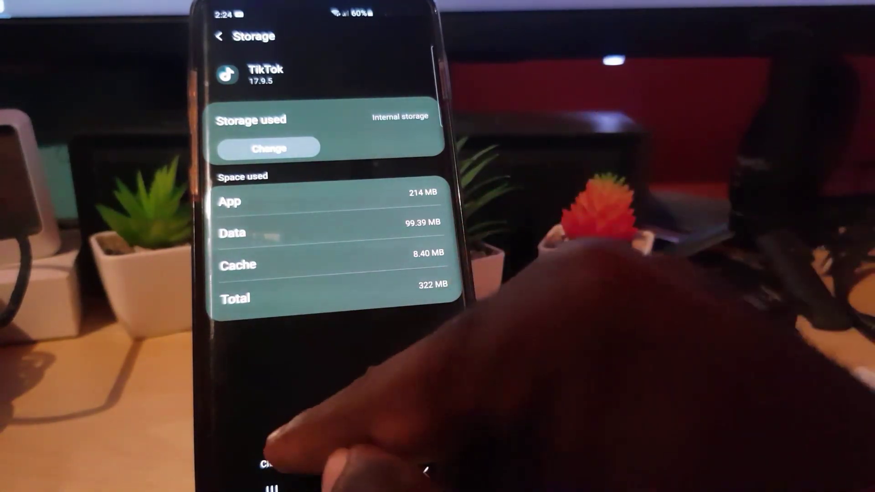
pyautogui.click(281, 455)
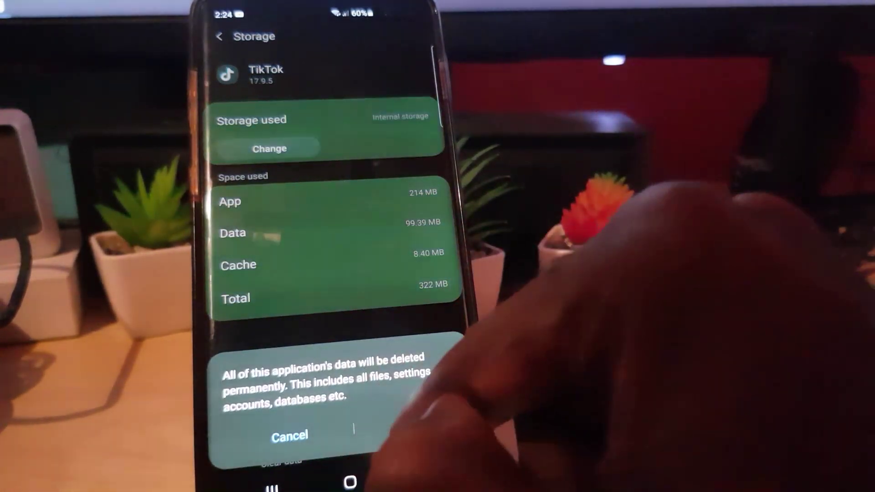
pyautogui.click(396, 433)
pyautogui.click(350, 482)
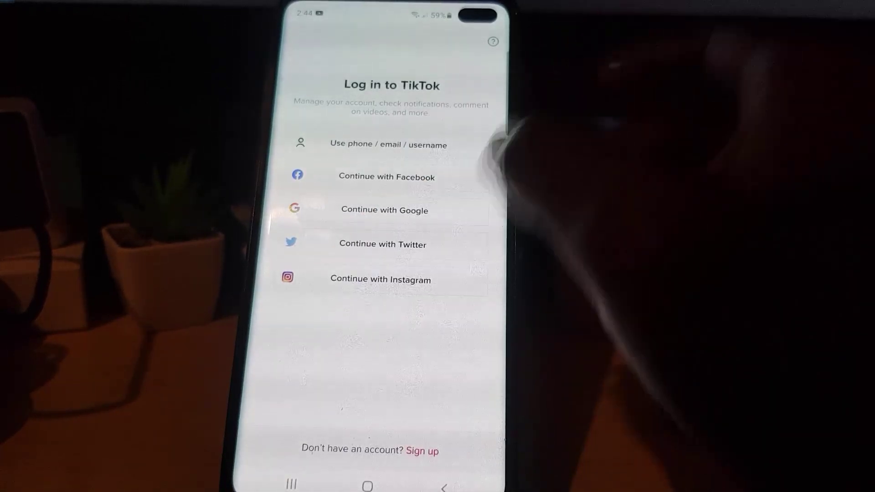
# Step: Switch TikTok from the Log in screen to the Sign up for TikTok screen
pyautogui.click(422, 450)
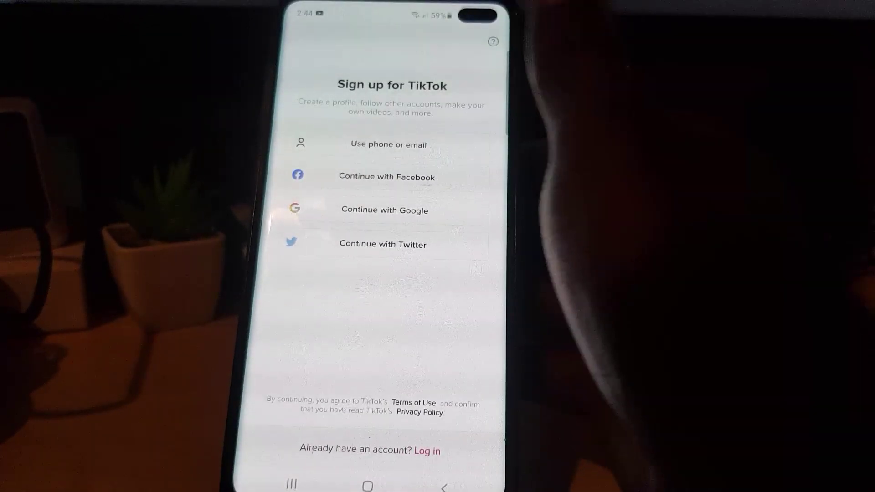